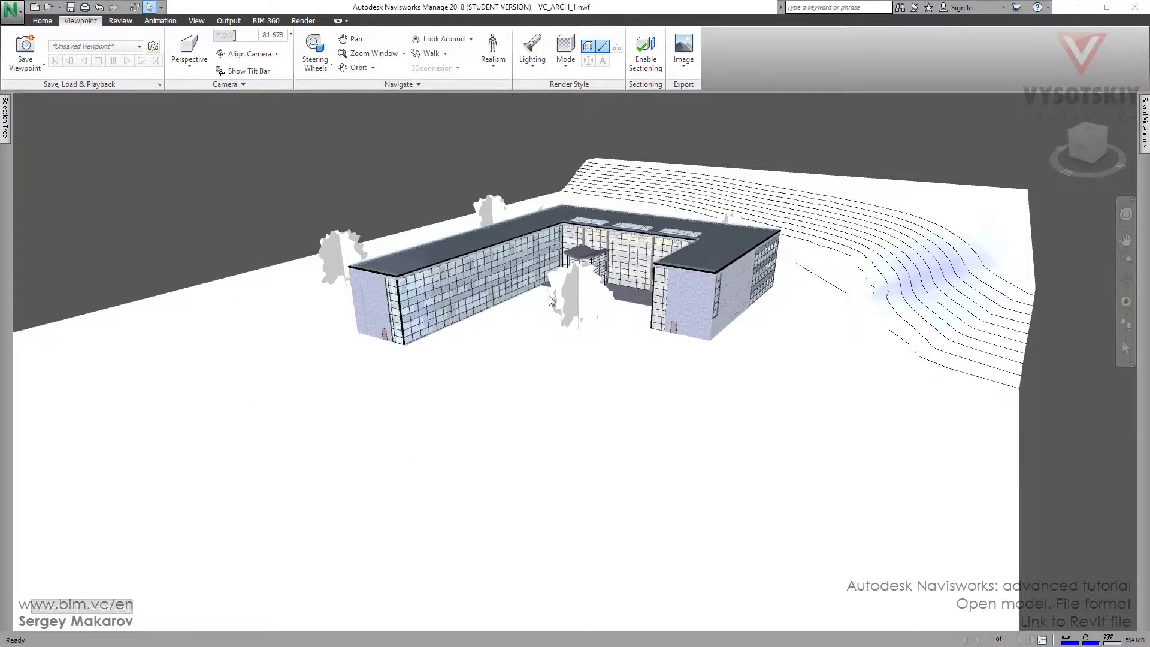
- Orbit around the VC_ARCH_1 building model, then minimize Navisworks to reveal the desktop
shift+middle_drag(306, 401, 340, 411)
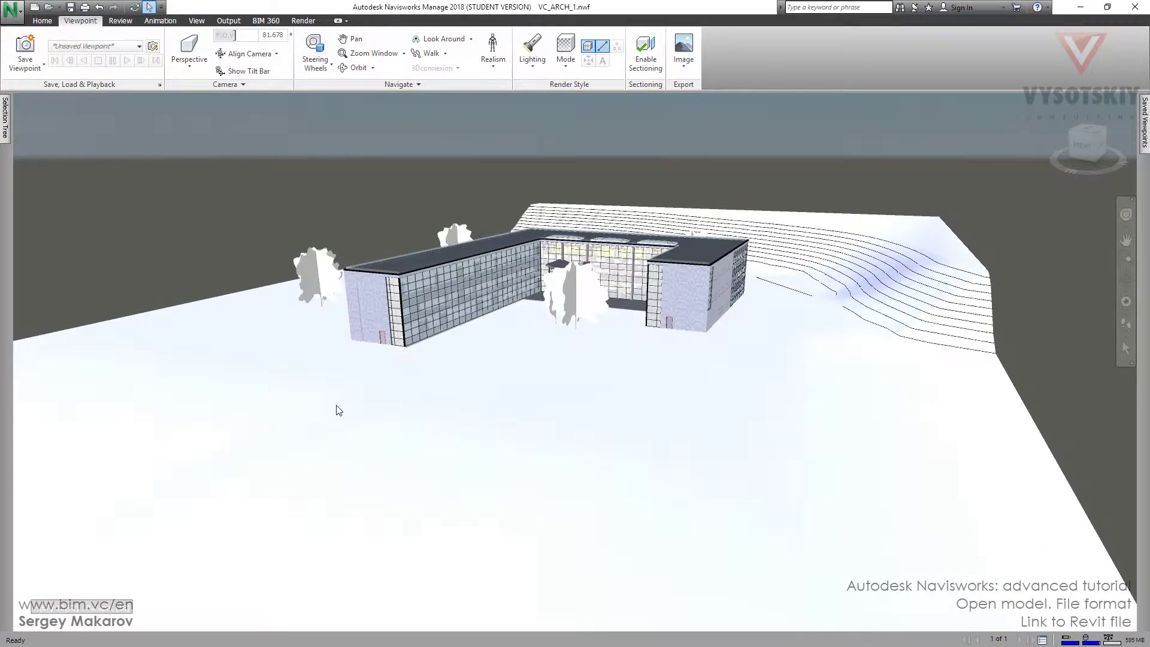
click(1082, 7)
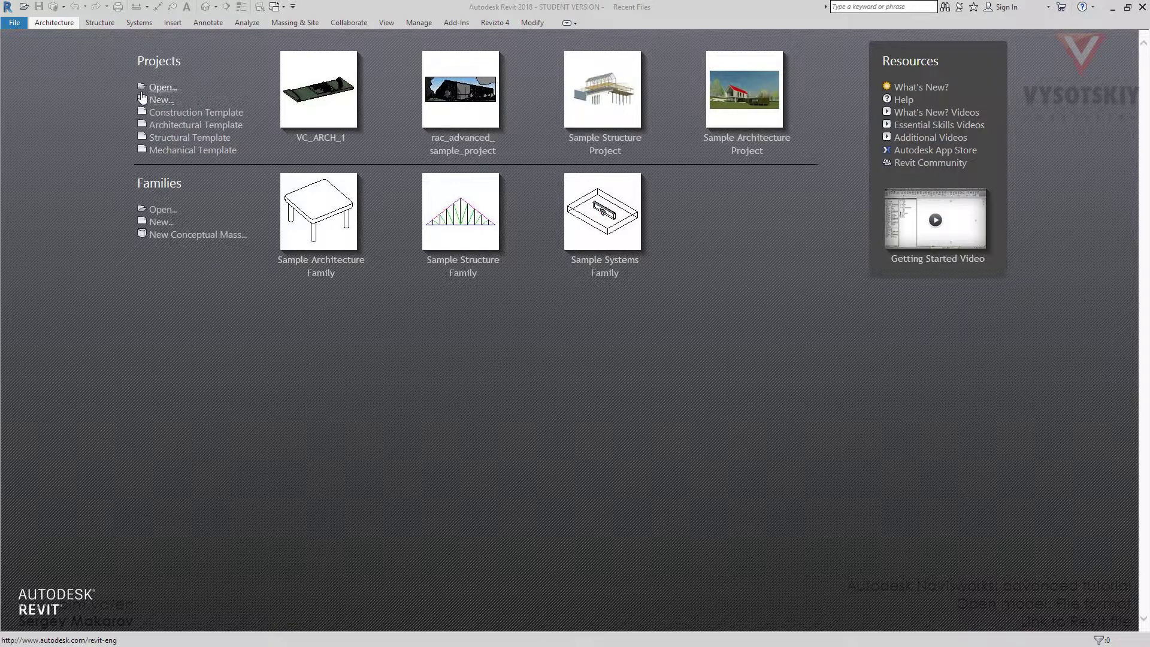
- Open the VC_ARCH_1.rvt project from the Material\1 folder in Revit
click(161, 88)
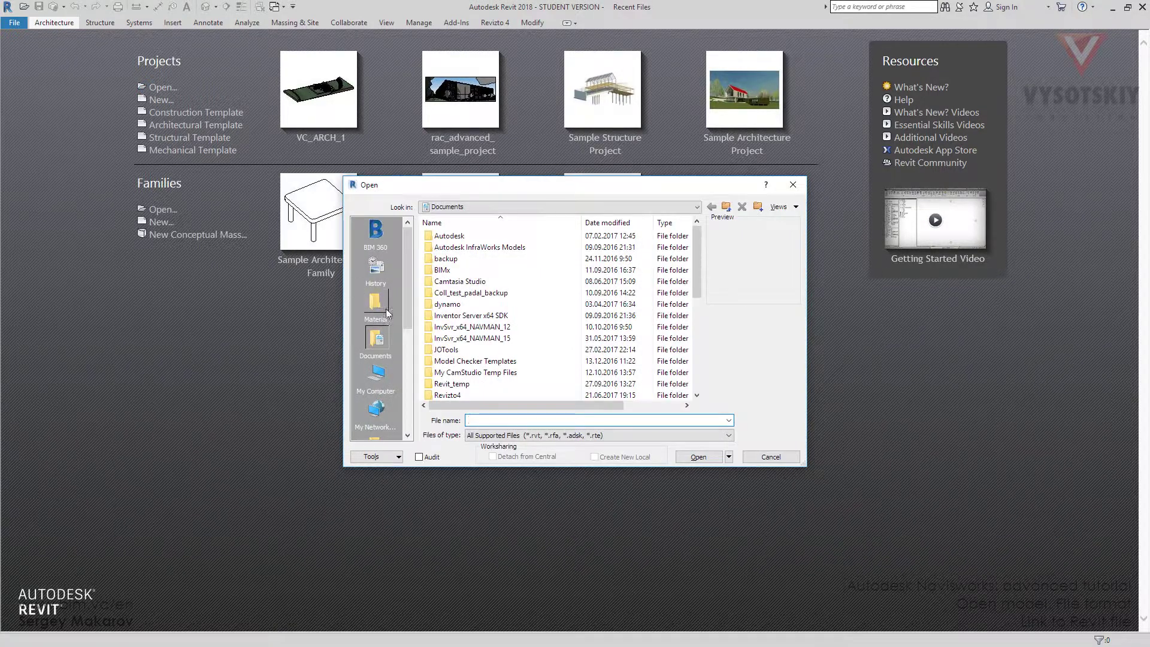
click(375, 302)
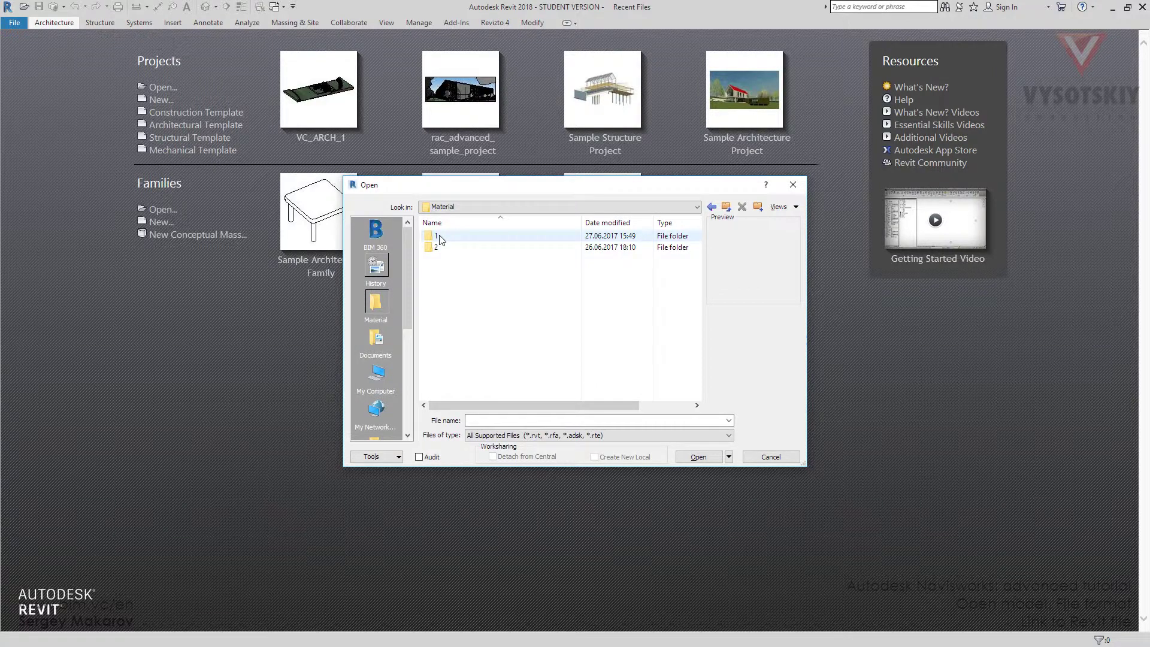
double_click(440, 238)
click(443, 236)
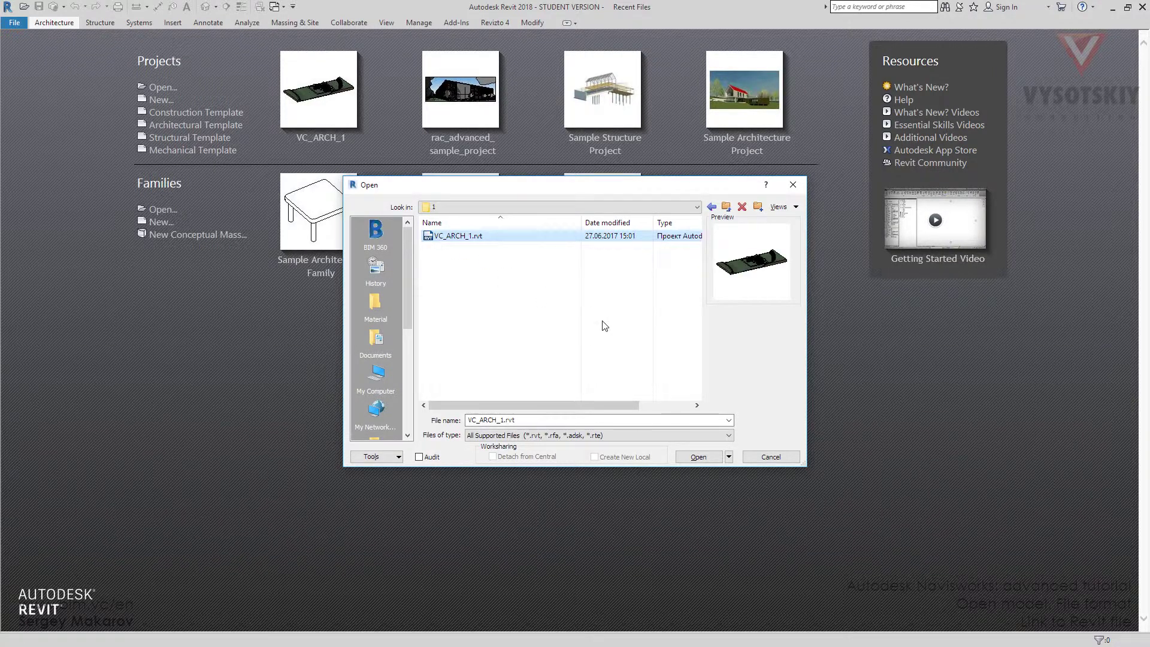
click(700, 457)
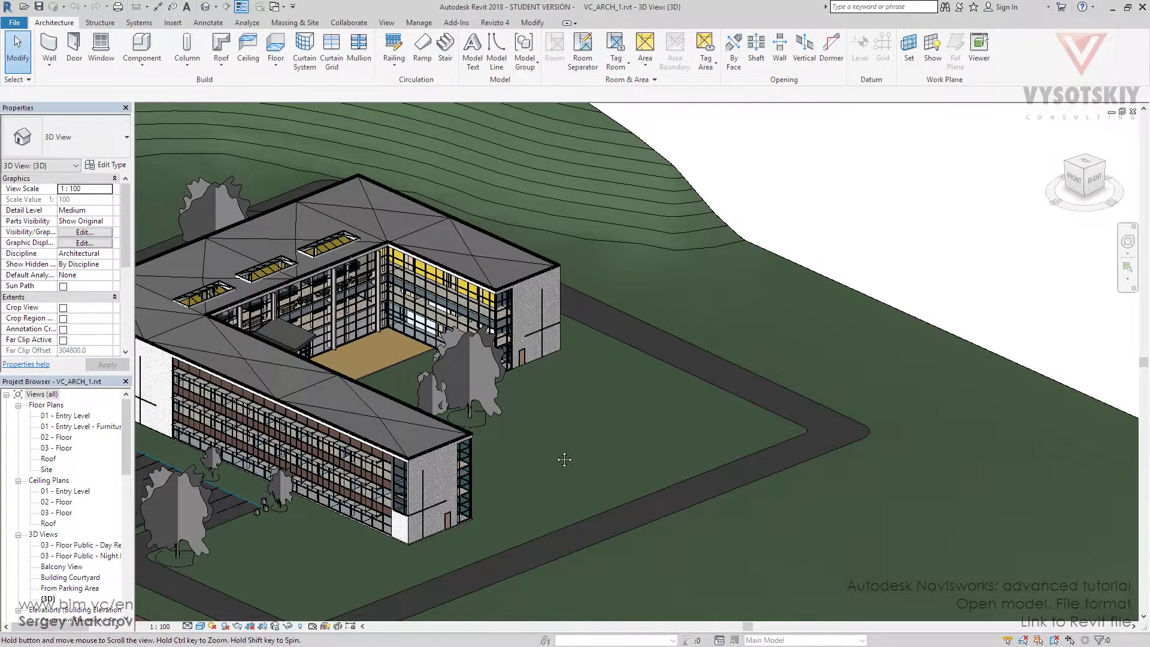
- Zoom to the long wing's near end and select its Exterior - Insulation on Masonry end wall
scroll(564, 459, down, 3)
shift+middle_drag(564, 460, 273, 324)
scroll(273, 324, up, 3)
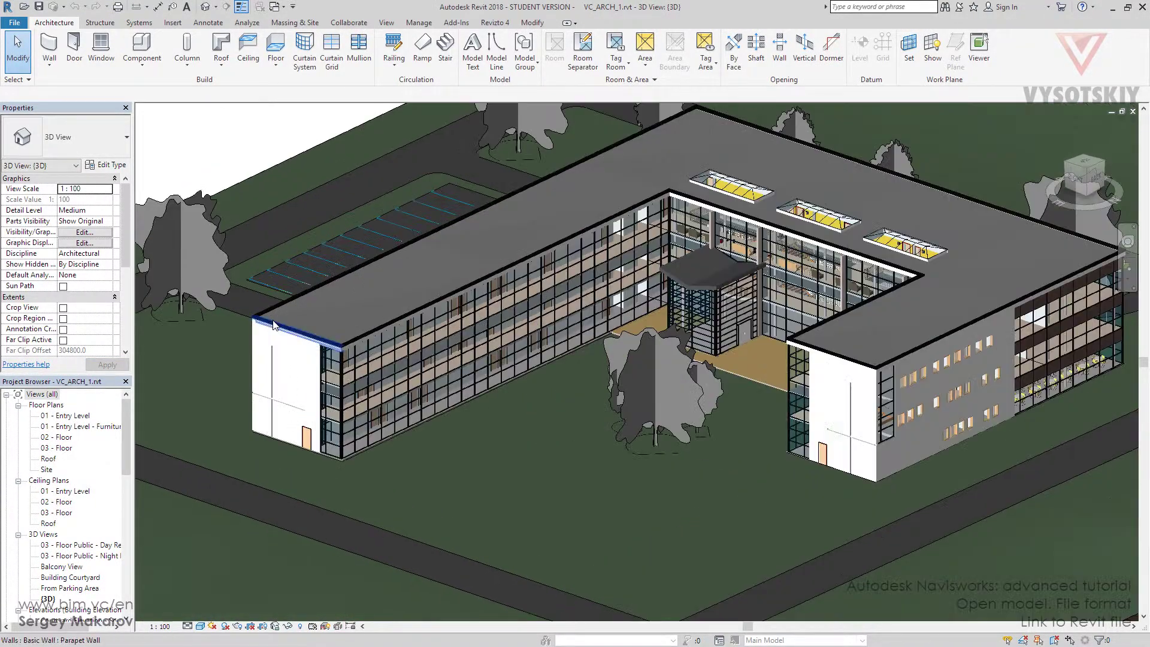
scroll(273, 324, up, 5)
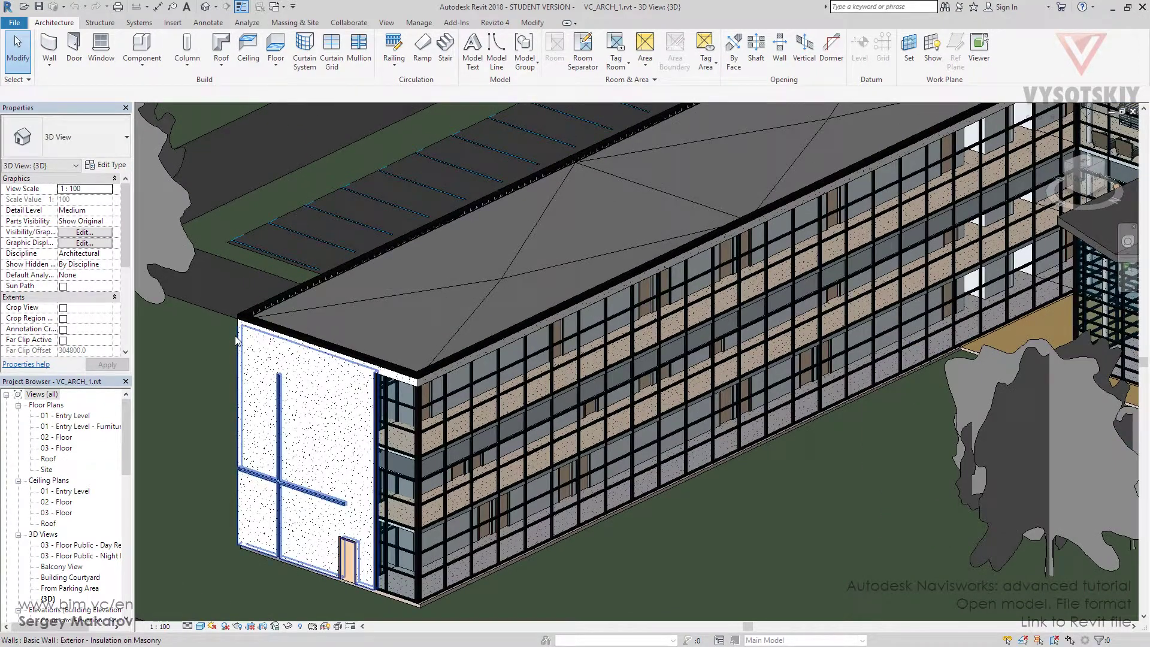
click(245, 340)
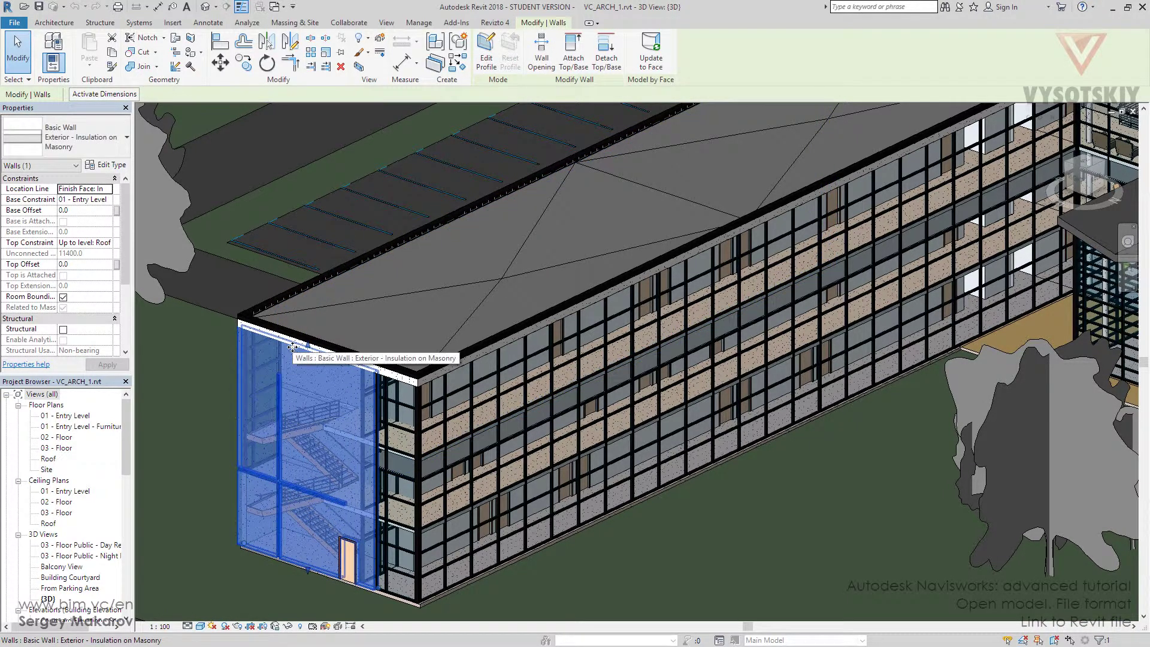
- Drag the masonry end wall outward, deleting the mullions that can no longer be created
drag(292, 348, 178, 394)
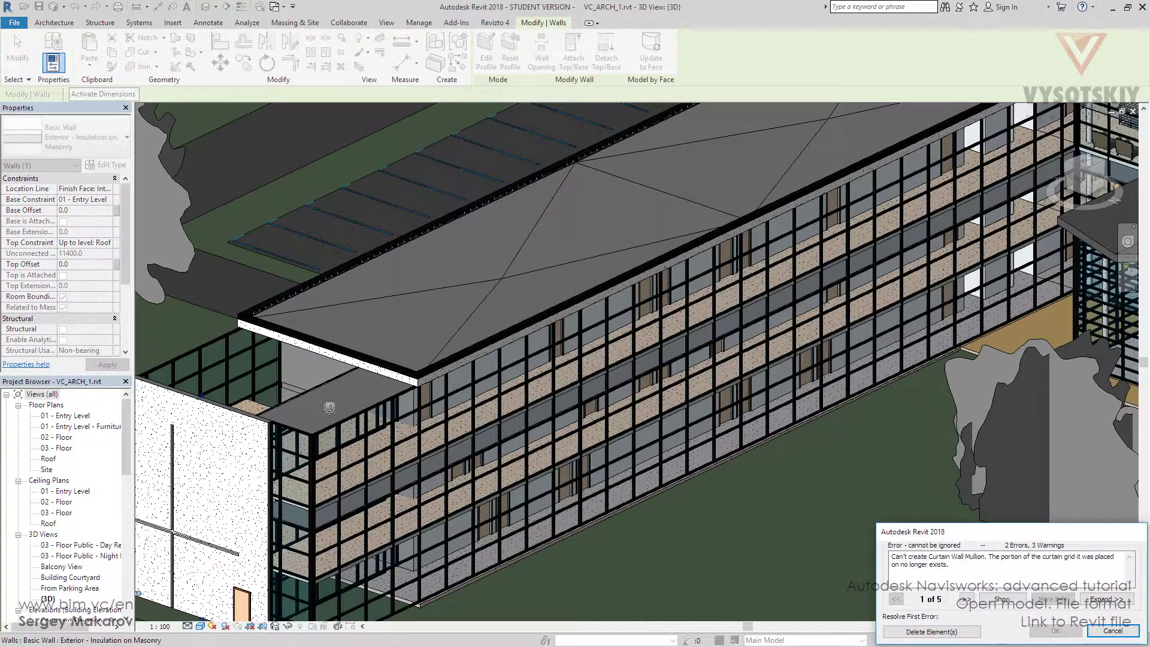
click(928, 632)
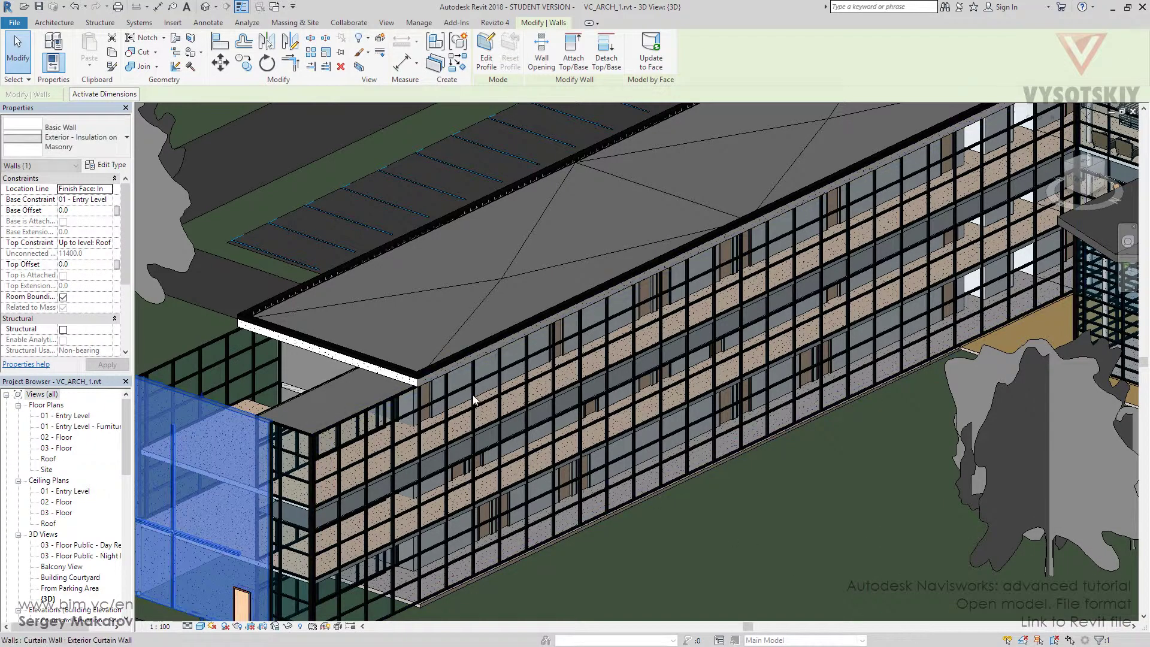
scroll(462, 179, down, 2)
scroll(466, 179, up, 2)
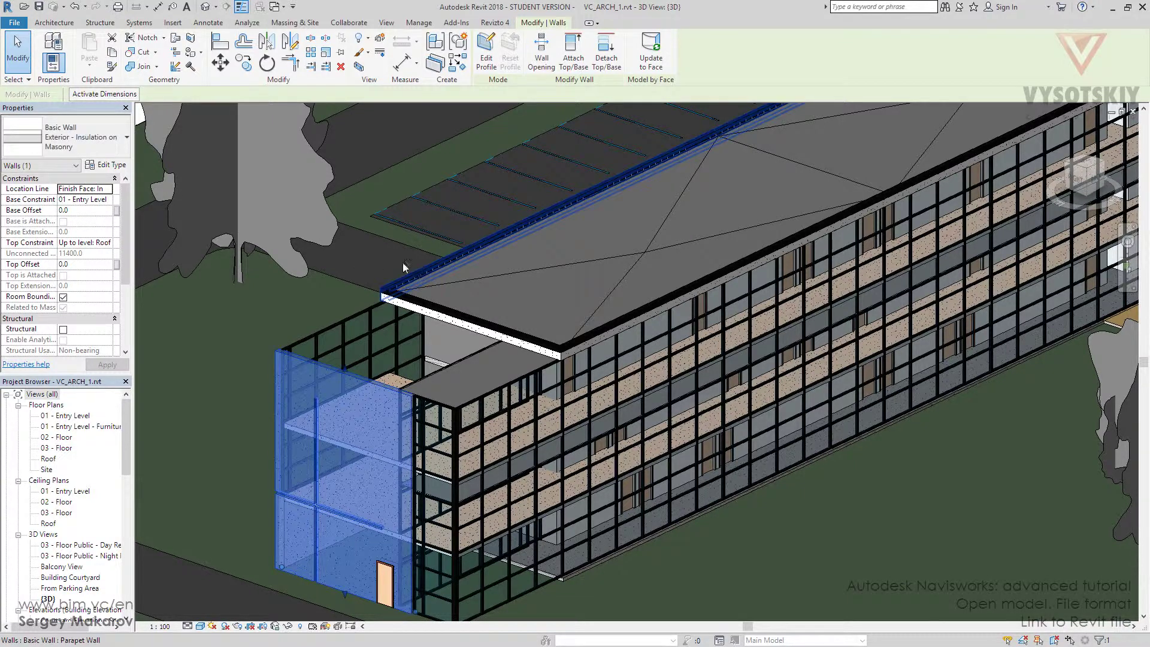
key(Escape)
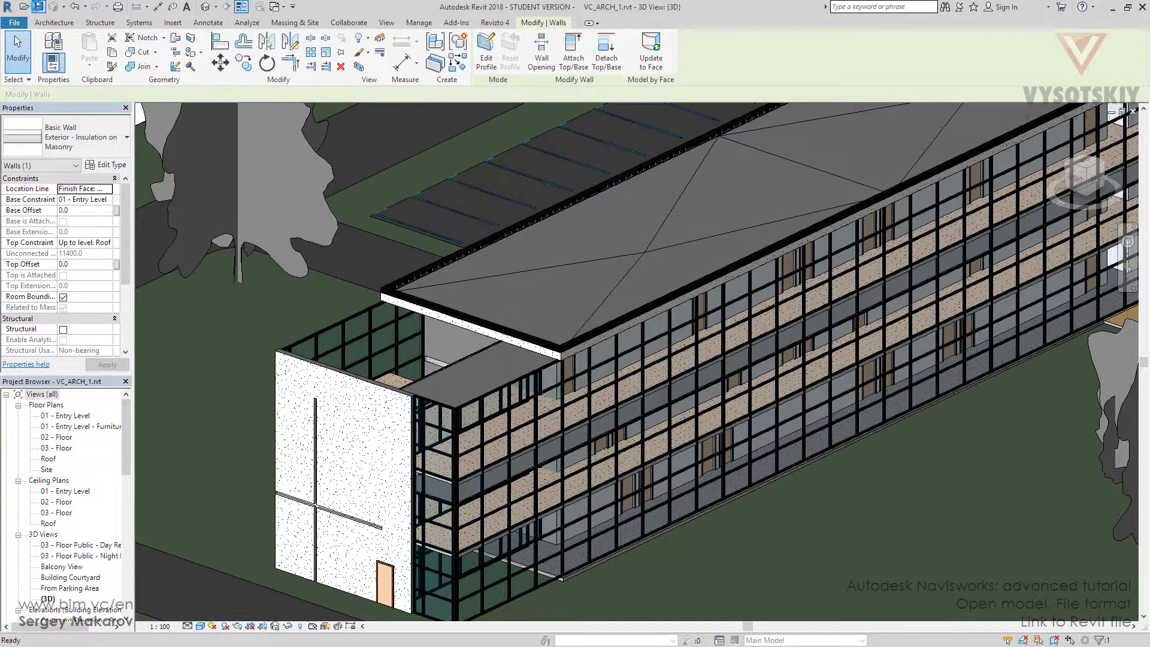
- Save the Revit edit, confirm the Navisworks model is unchanged, and bring up folder 1
key(Escape)
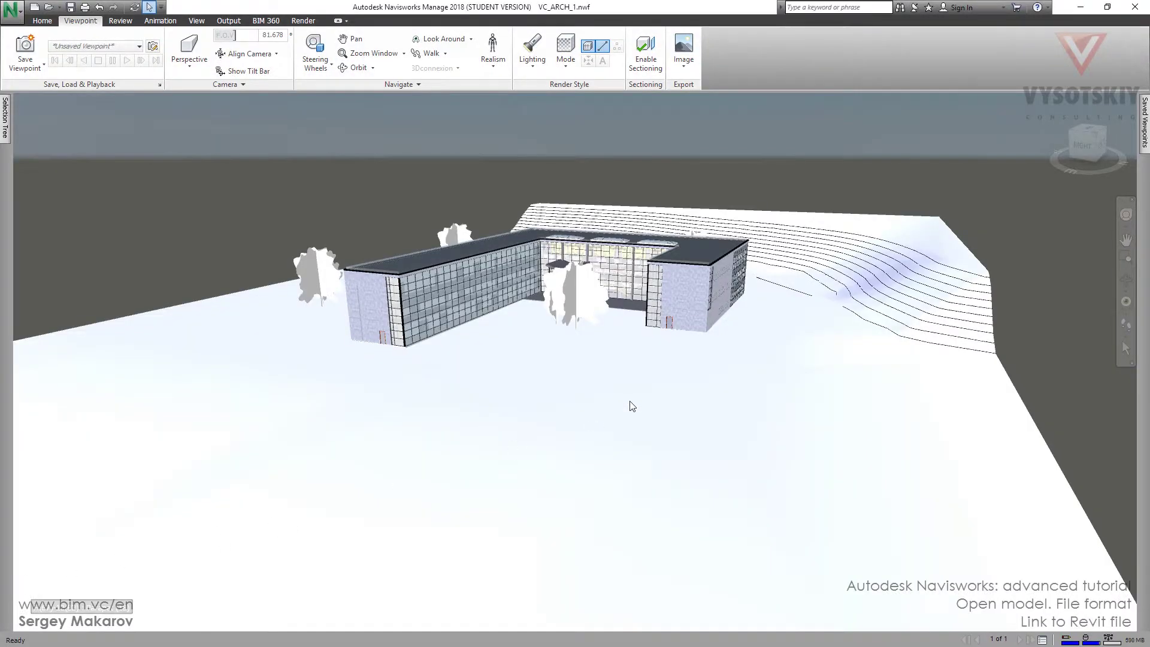
mouse_move(568, 387)
shift+middle_down()
mouse_move(524, 386)
mouse_move(583, 378)
mouse_move(572, 385)
shift+middle_up()
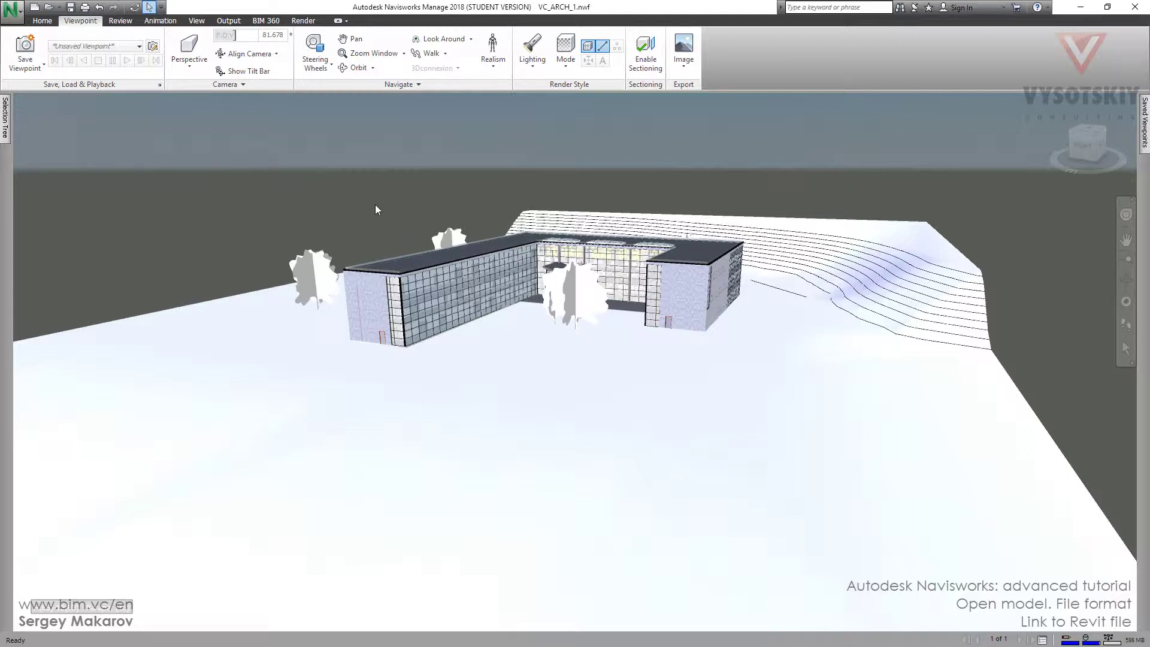
key(alt+Tab)
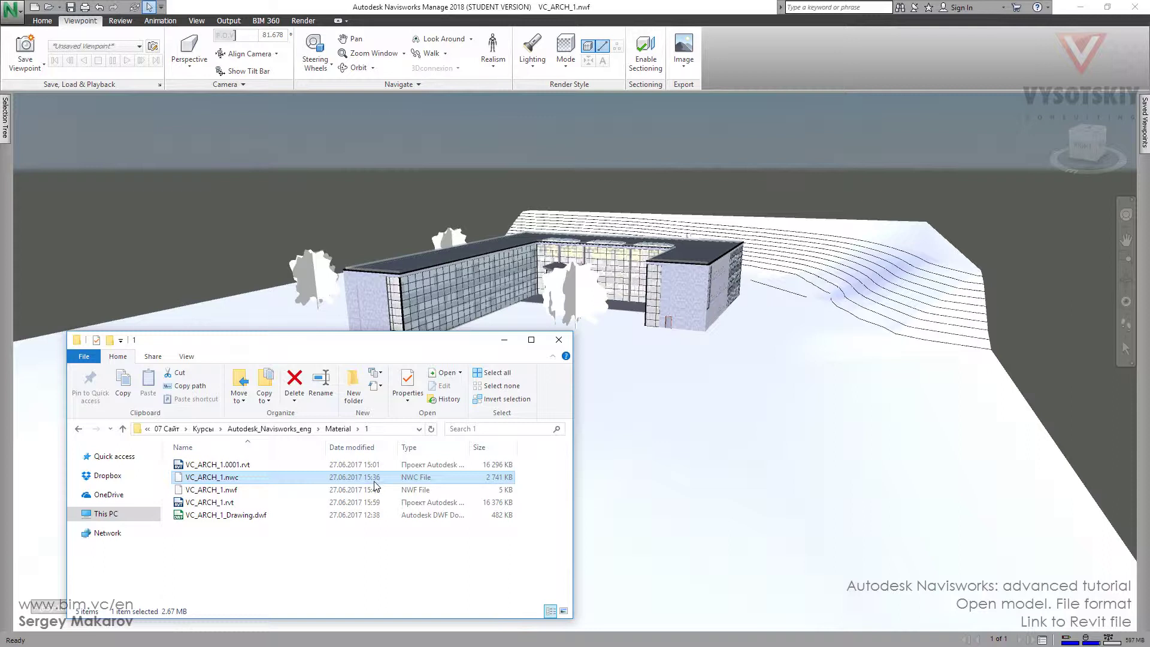
click(46, 22)
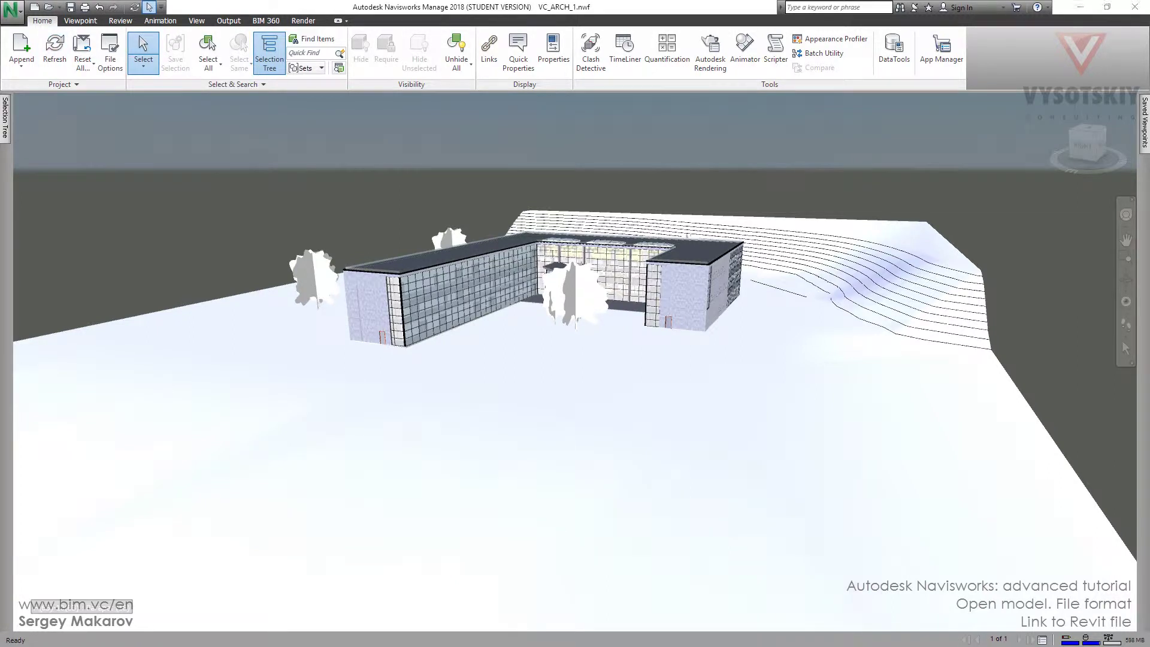
key(alt+Tab)
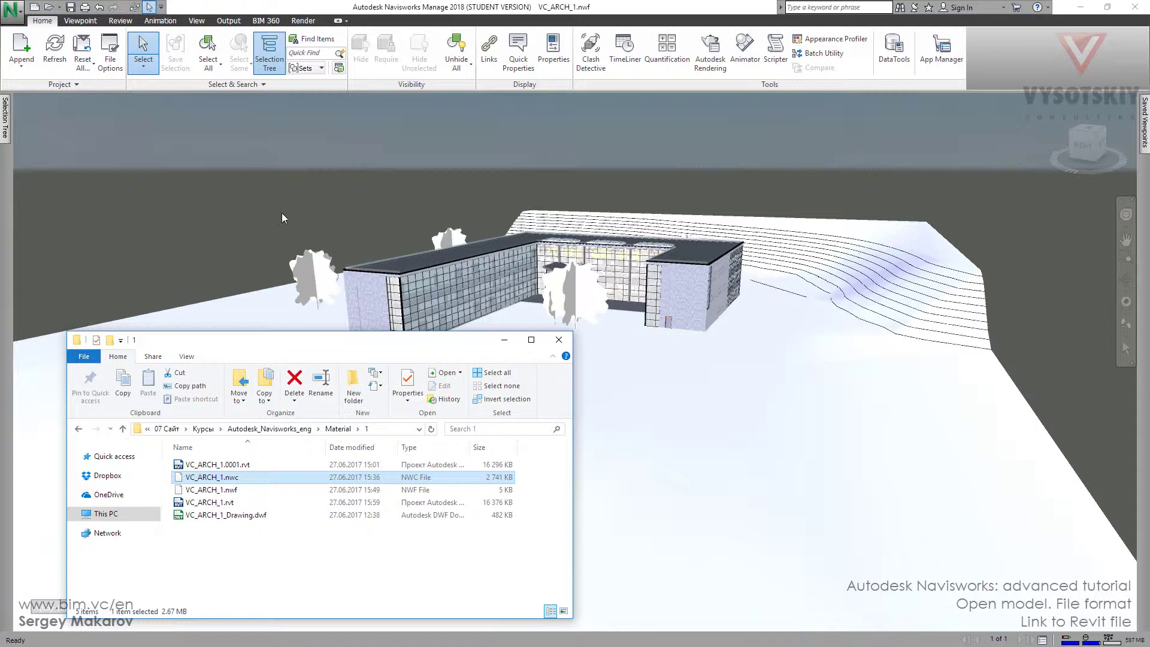
- Refresh the Navisworks model to load the relocated end wall, then orbit to inspect it
click(54, 50)
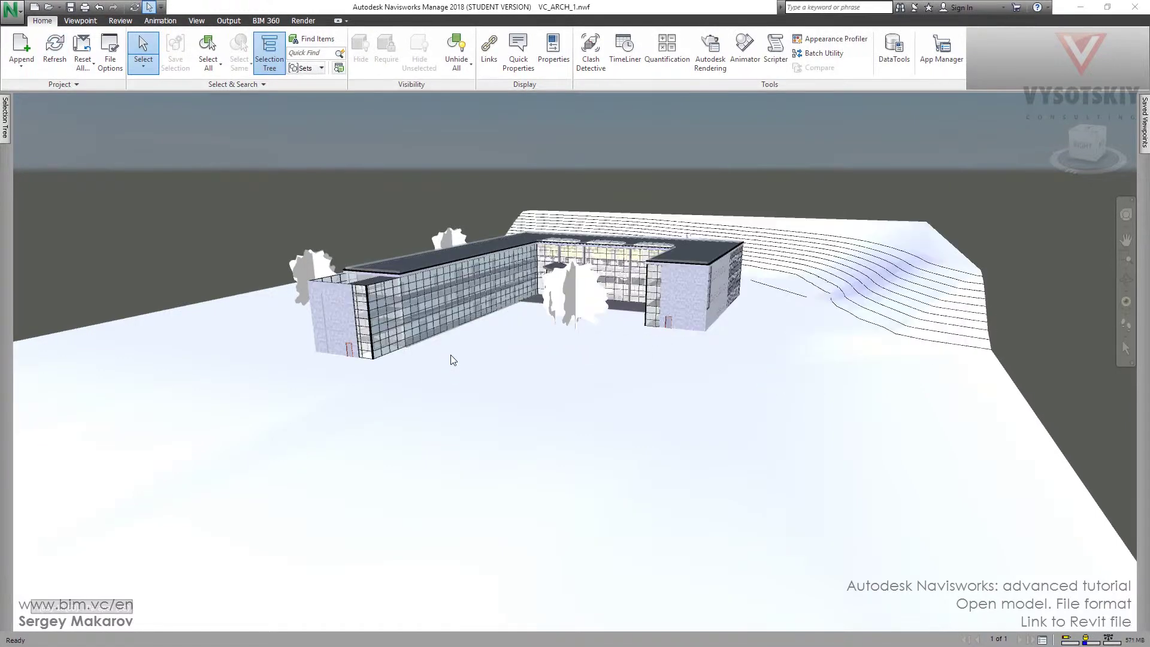
shift+middle_drag(453, 360, 325, 346)
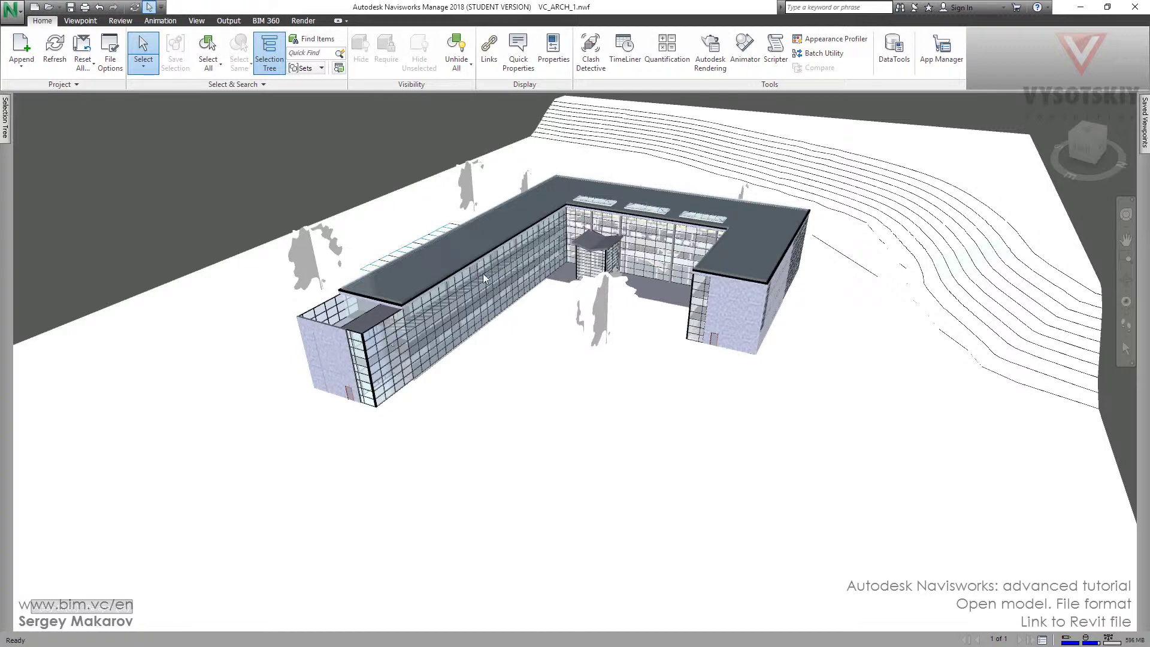
shift+middle_drag(455, 319, 426, 296)
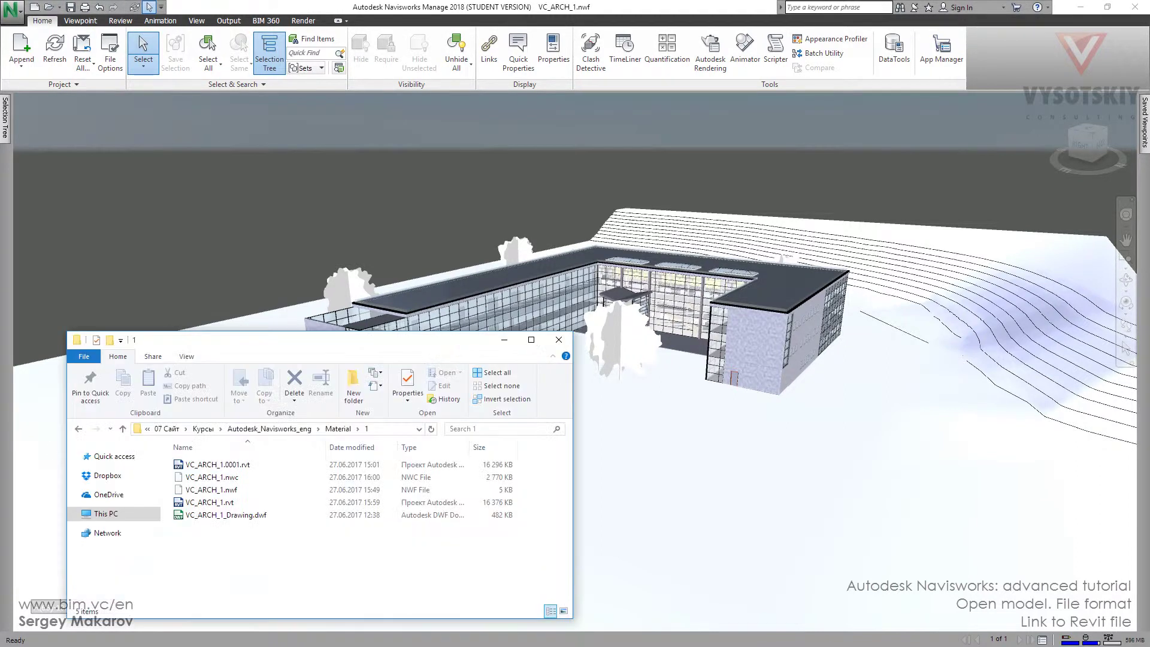
click(204, 490)
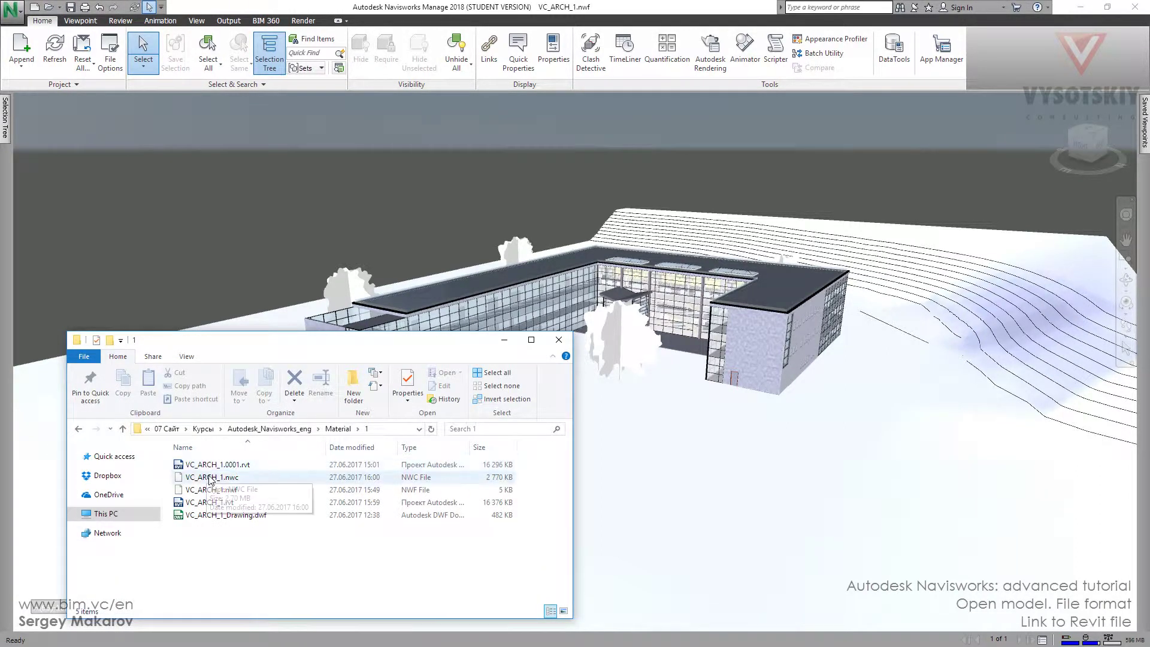
click(193, 503)
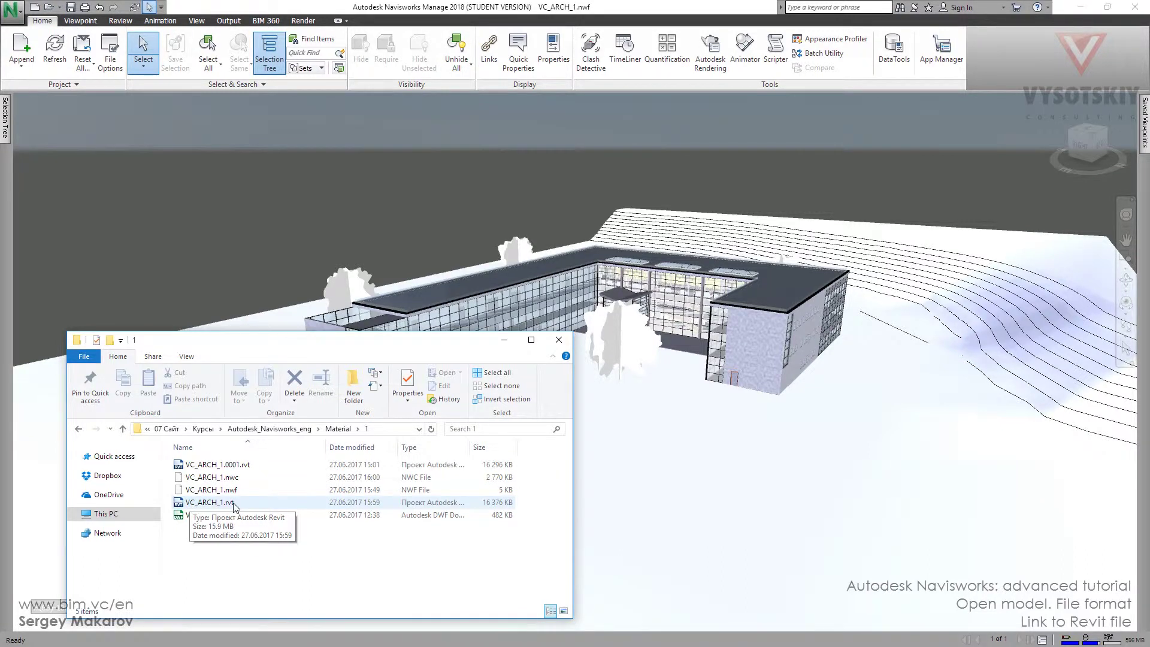
click(230, 477)
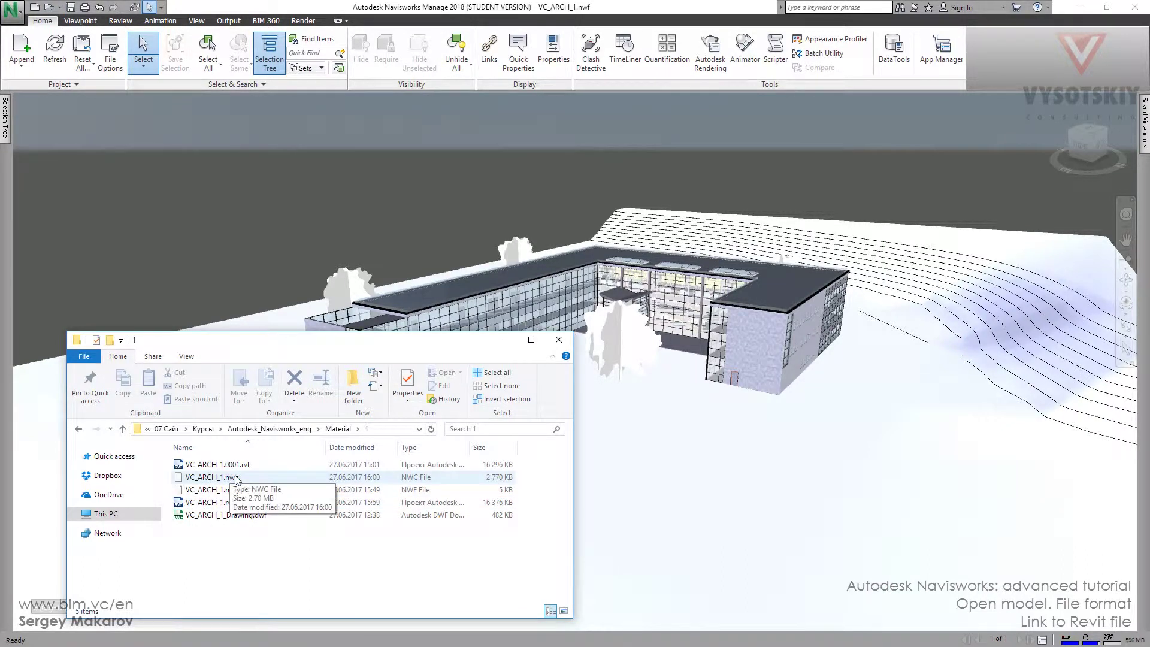
click(265, 490)
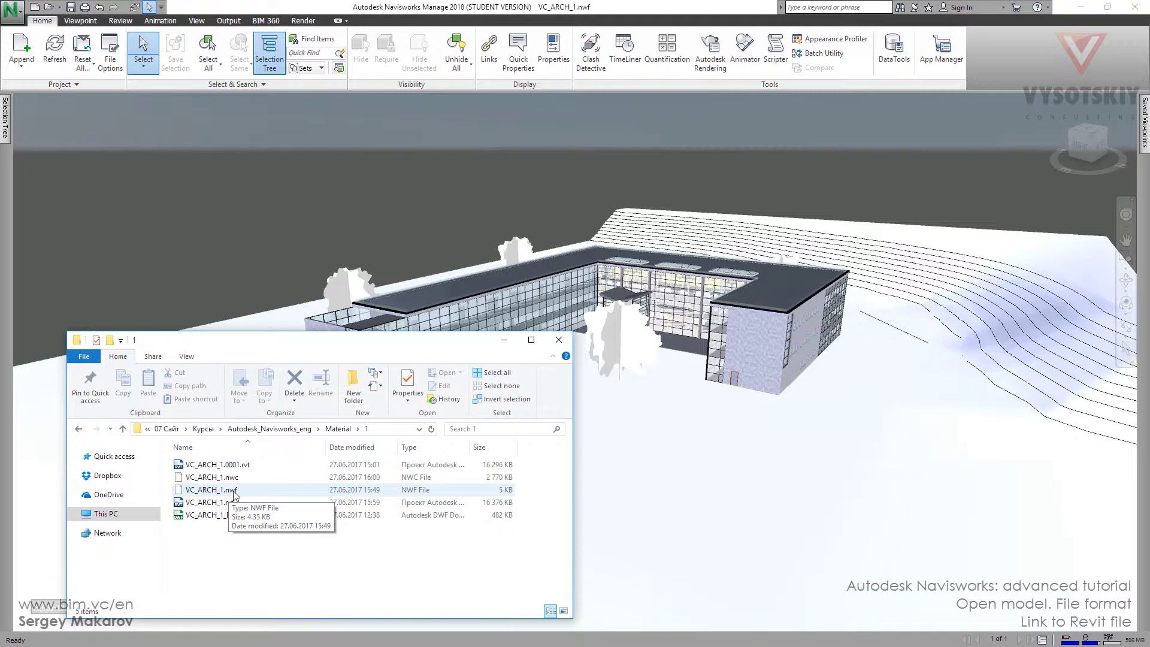
- Review Save As options for VC_ARCH_1.nwf, including previous save locations, then cancel without saving
click(12, 8)
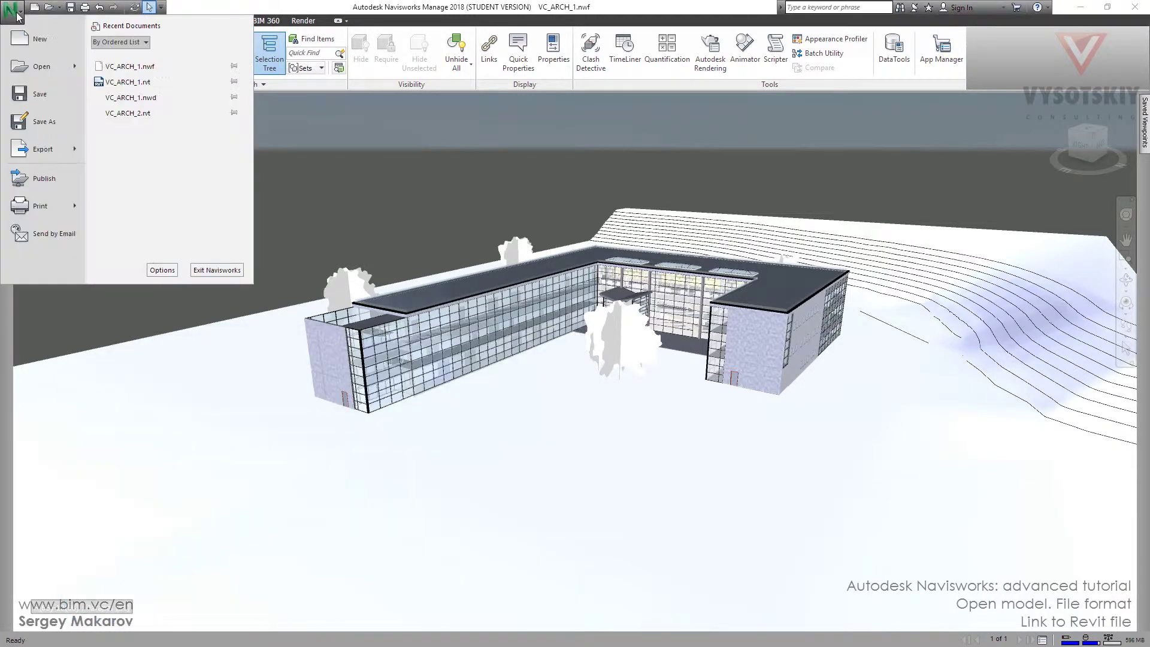
click(71, 127)
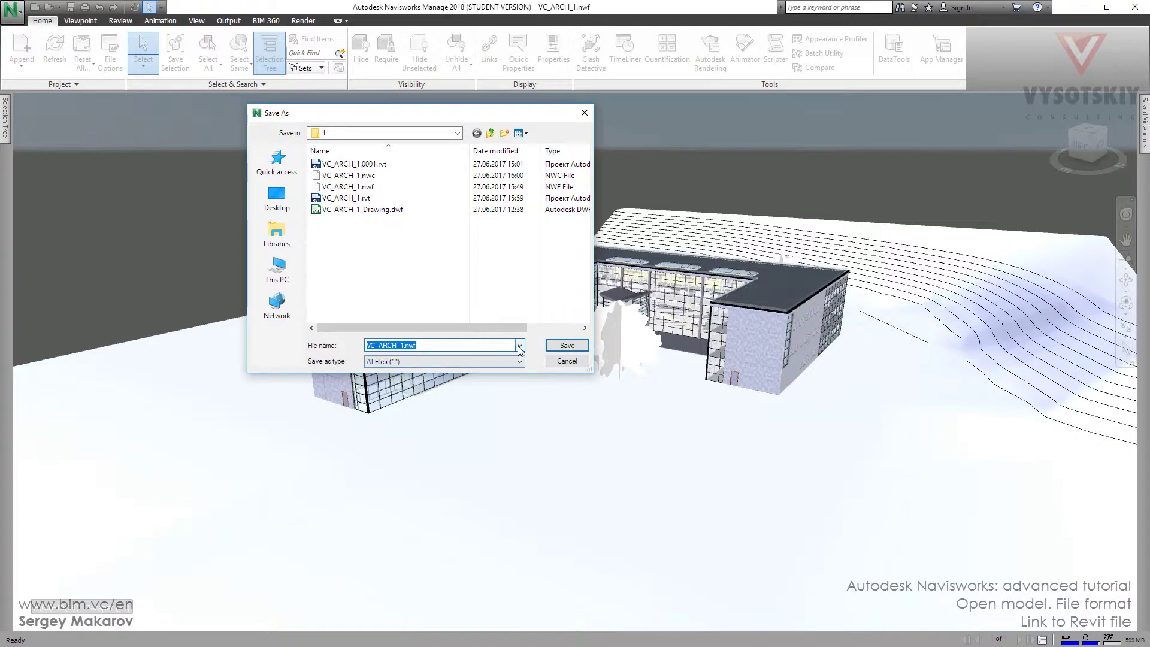
click(519, 346)
click(519, 348)
click(560, 364)
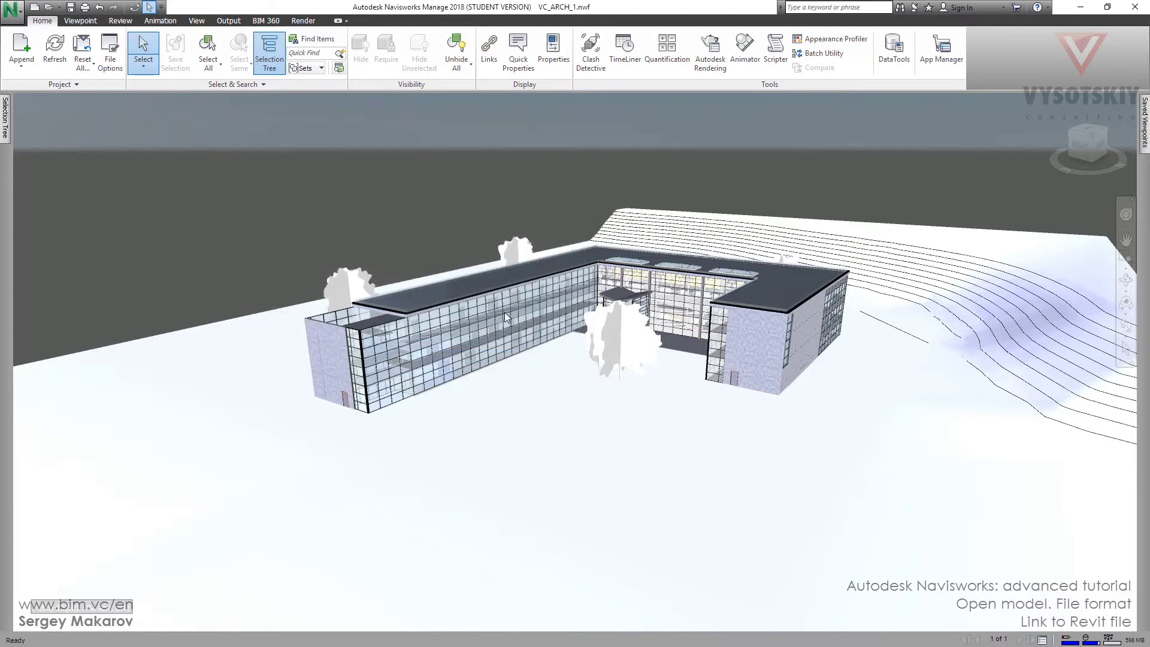